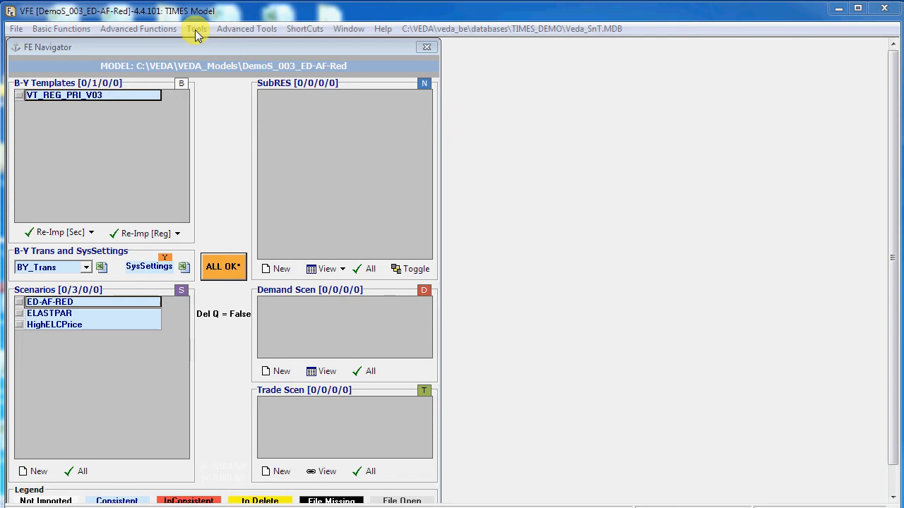
Step: Display the import errors summary and open the workbook location behind the invalid ~TFM_INS tag error
left_click(196, 30)
mouse_move(223, 61)
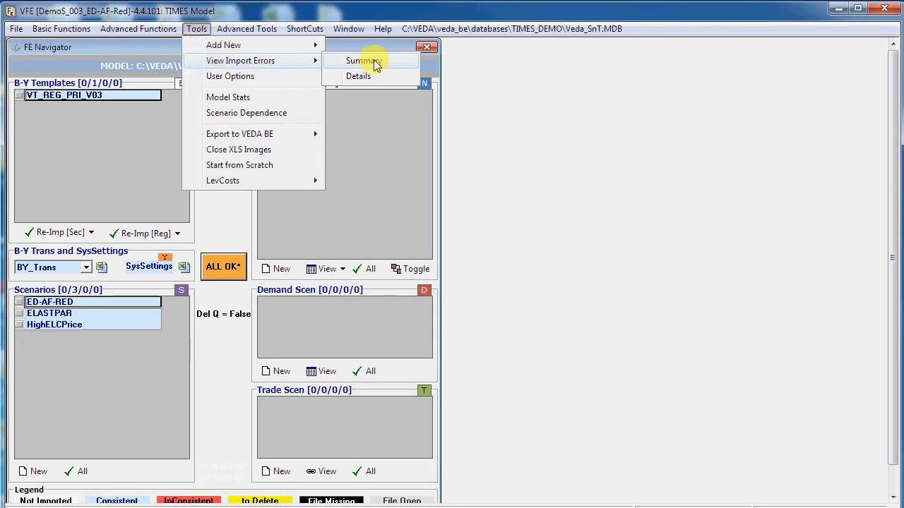
left_click(374, 62)
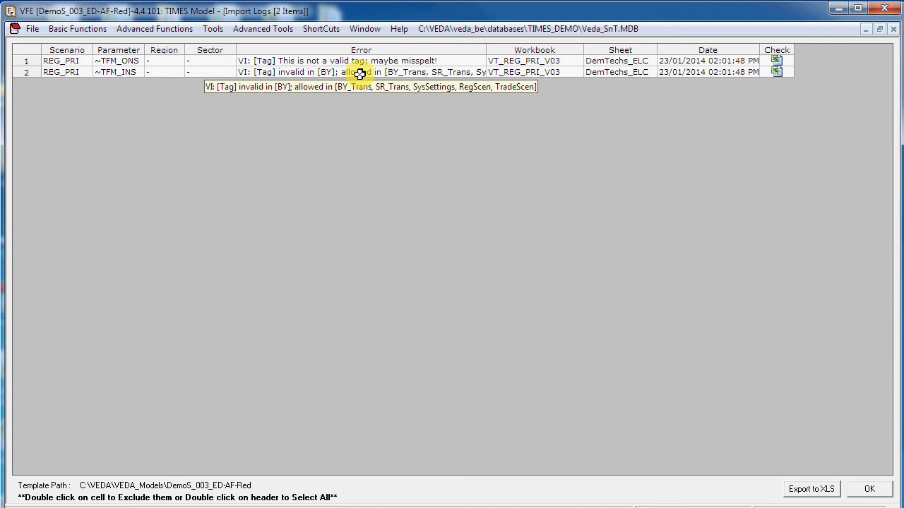
left_click(775, 72)
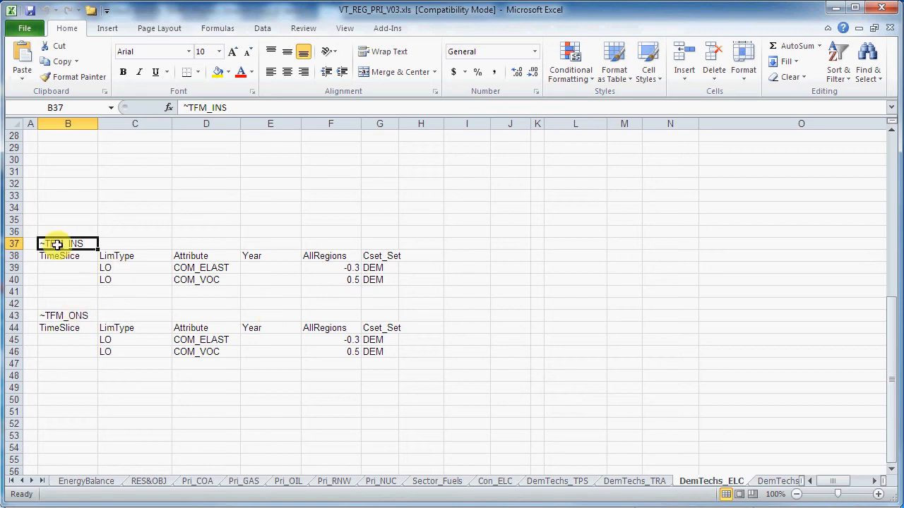
Step: Delete the ~TFM_INS and ~TFM_ONS tables in B37:H48 of the DemTechs_ELC sheet, then switch back to VEDA-FE and close the import log
left_click_drag(57, 245, 420, 371)
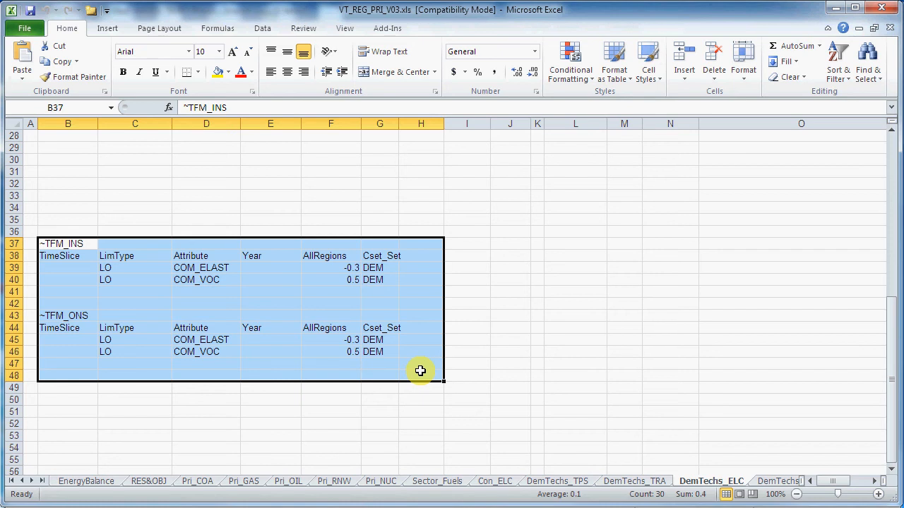
key("Delete")
key("alt+Tab")
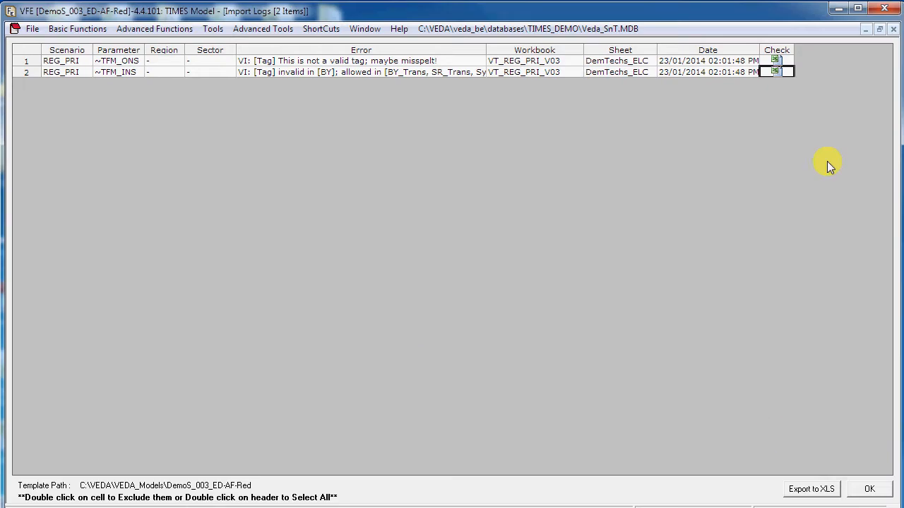
left_click(893, 30)
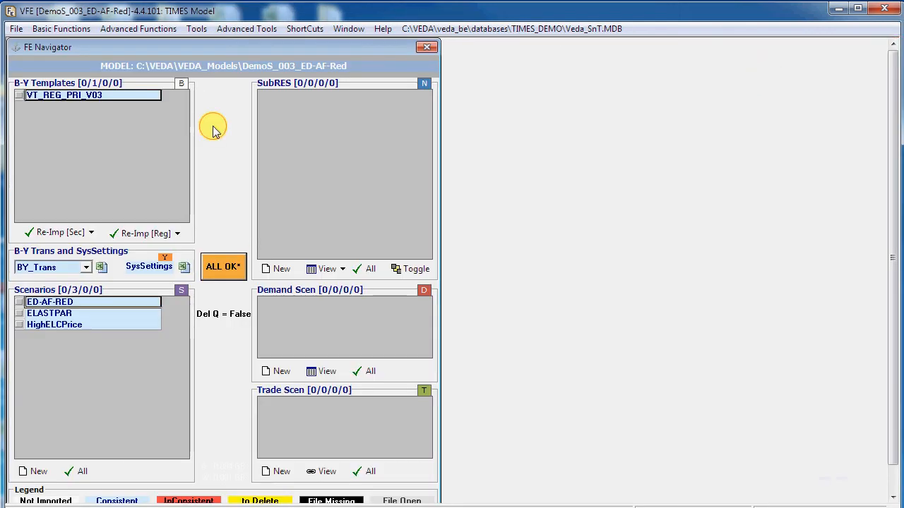
Step: Create only the DD and run files for case D003-HiELC-ED-AFRed from the Case Manager, overwriting the existing case
left_click(71, 32)
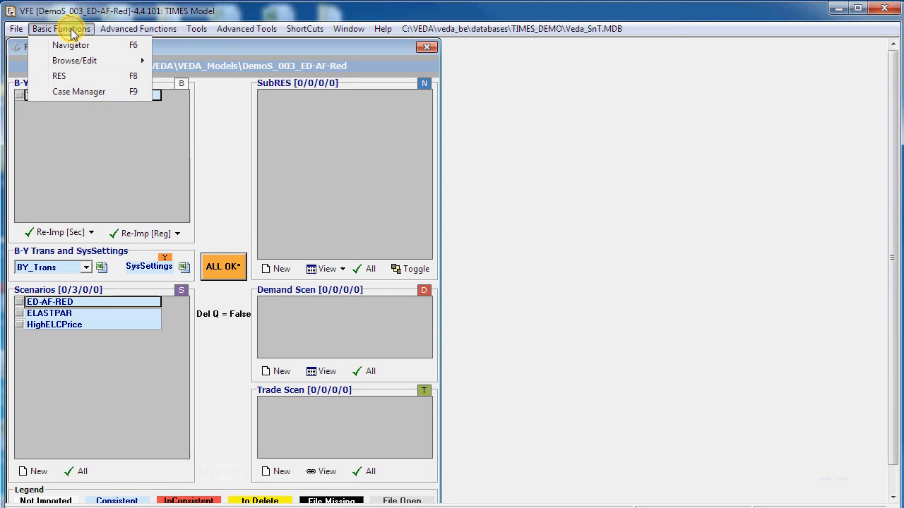
left_click(82, 94)
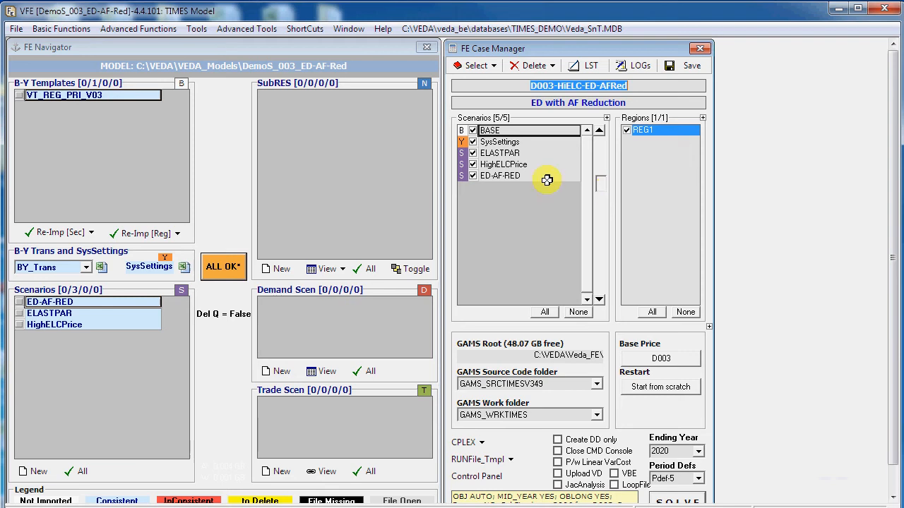
left_click(558, 441)
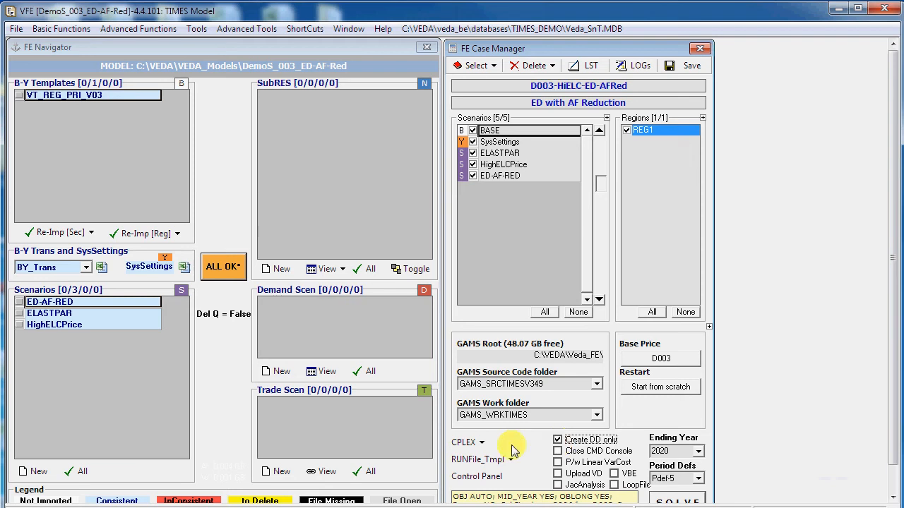
left_click(669, 499)
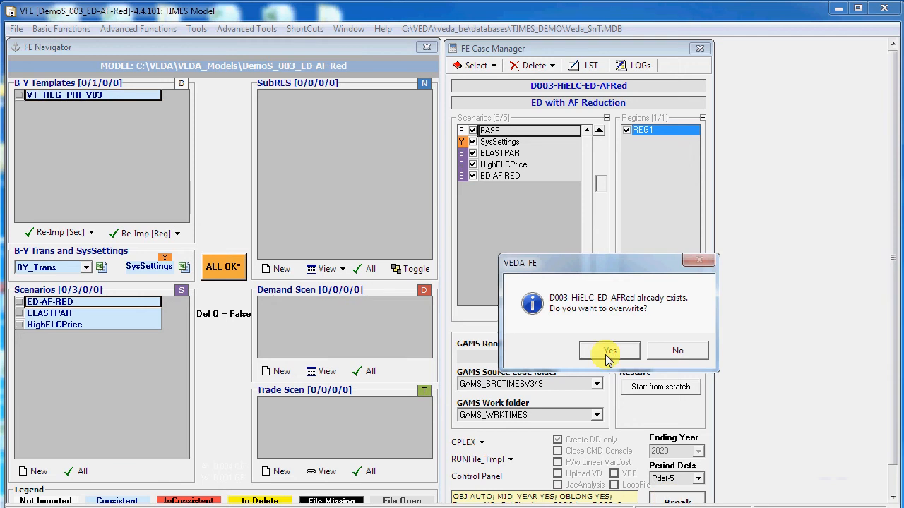
left_click(608, 352)
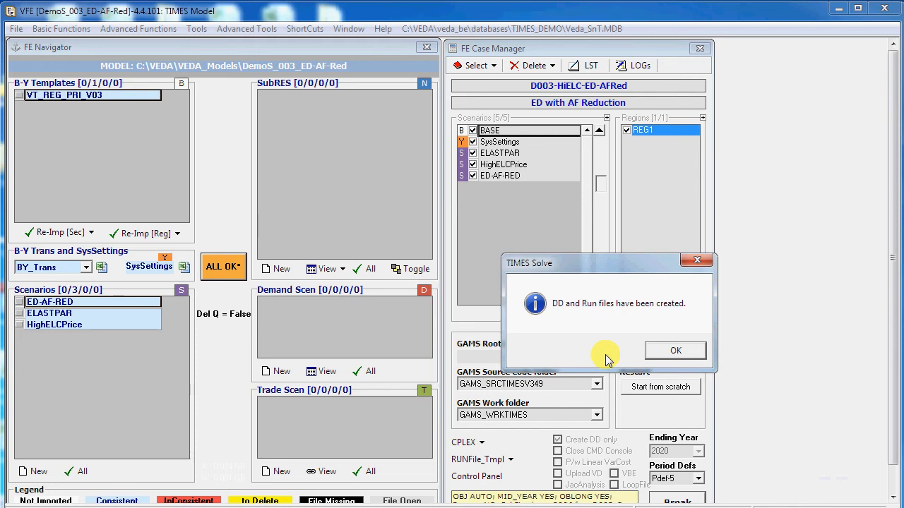
left_click(667, 357)
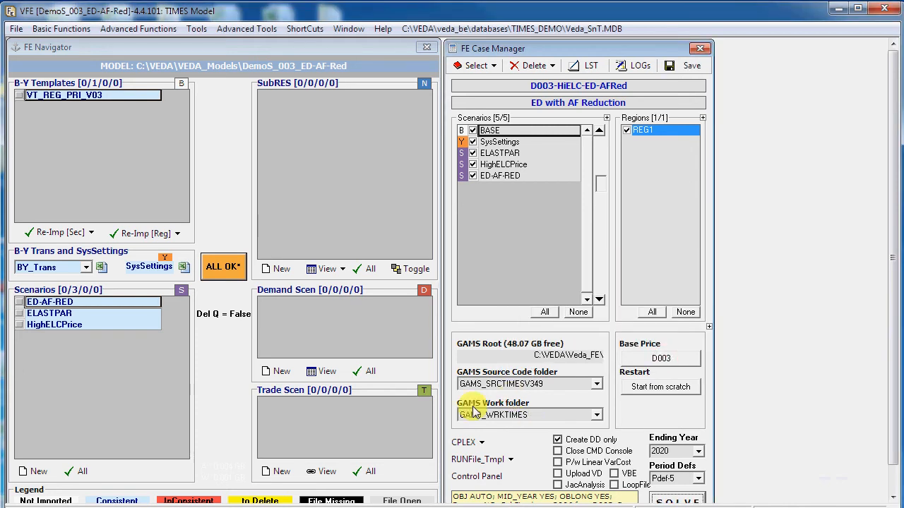
Step: Browse from the GAMS work folder to GamsSave and open the newest D003-HiELC-ED-AFRed~DaTa_OnLy GDX file
left_click(513, 404)
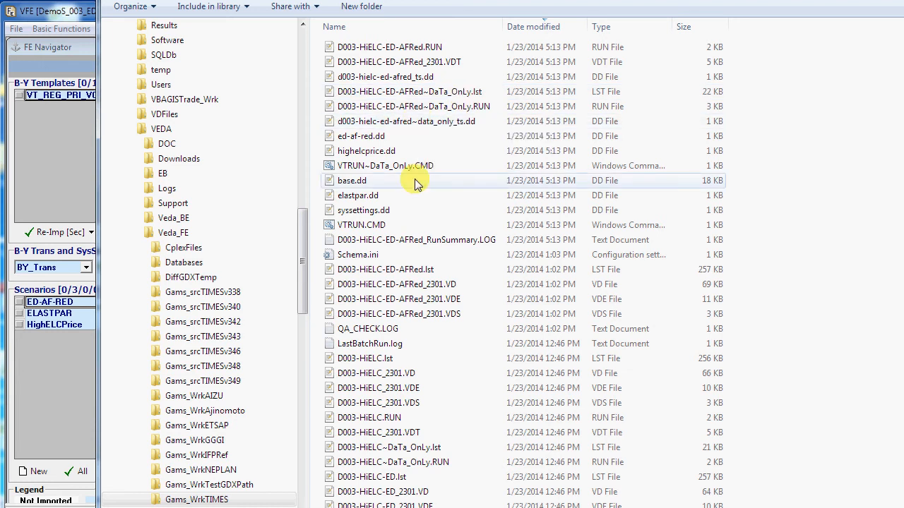
left_click(392, 30)
double_click(378, 51)
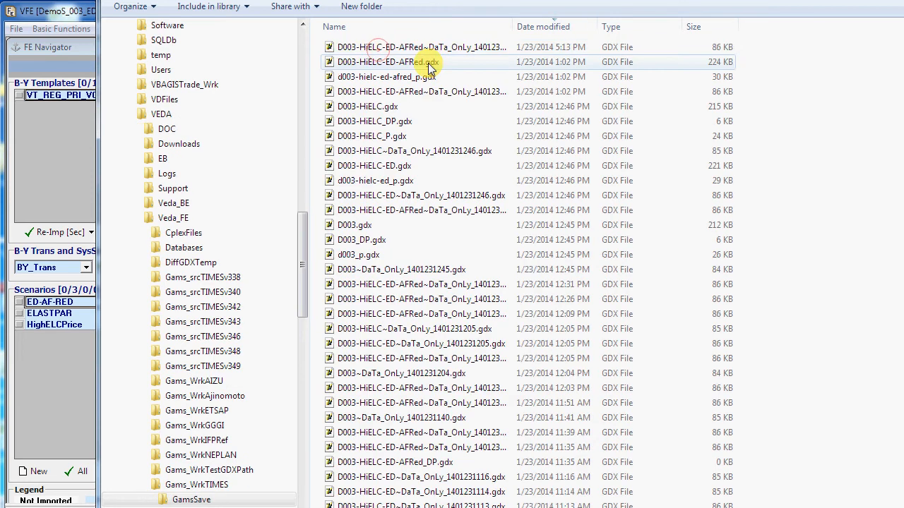
double_click(396, 47)
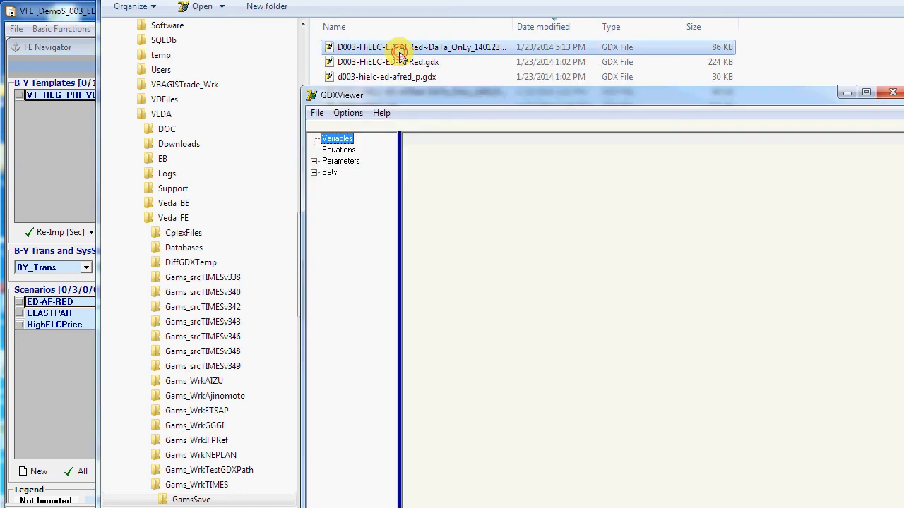
Step: Inspect the G_DRATE and FLO_CUM parameters in GDXViewer, then close it and return to VEDA-FE
left_click(314, 160)
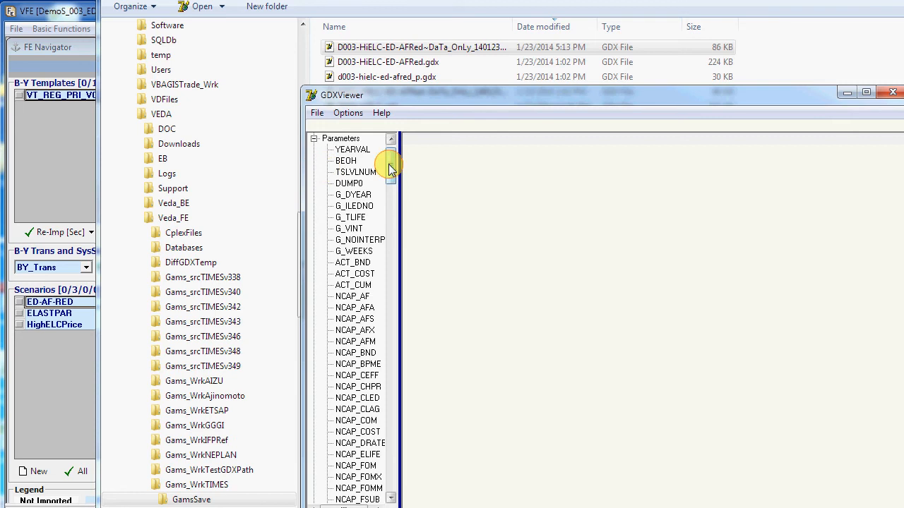
left_click_drag(390, 169, 391, 269)
left_click(351, 230)
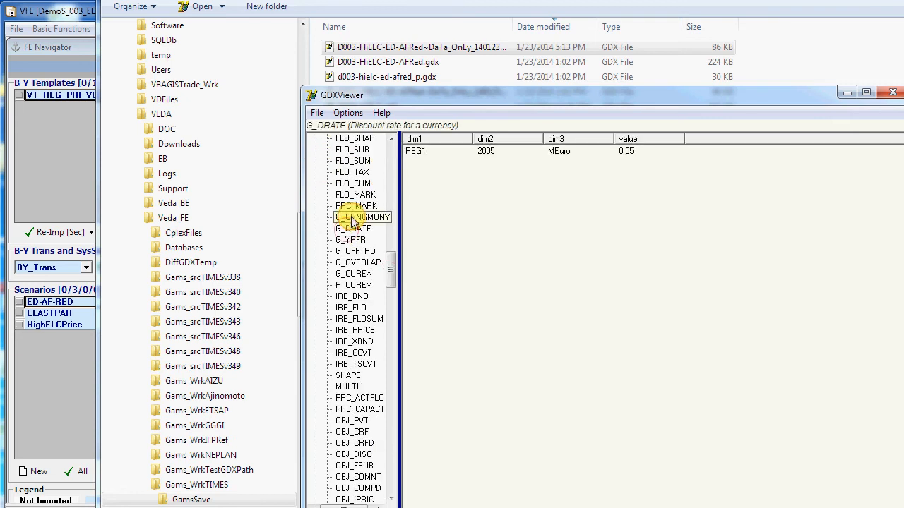
left_click(353, 183)
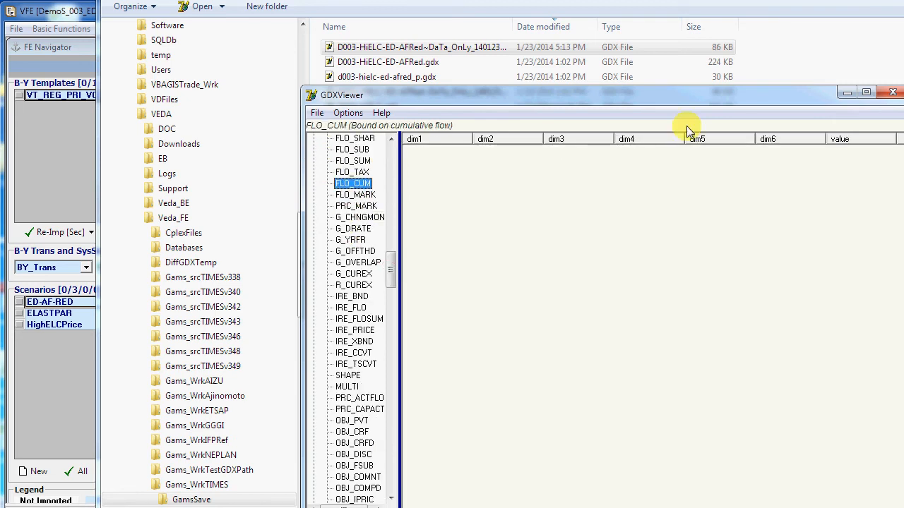
left_click(893, 93)
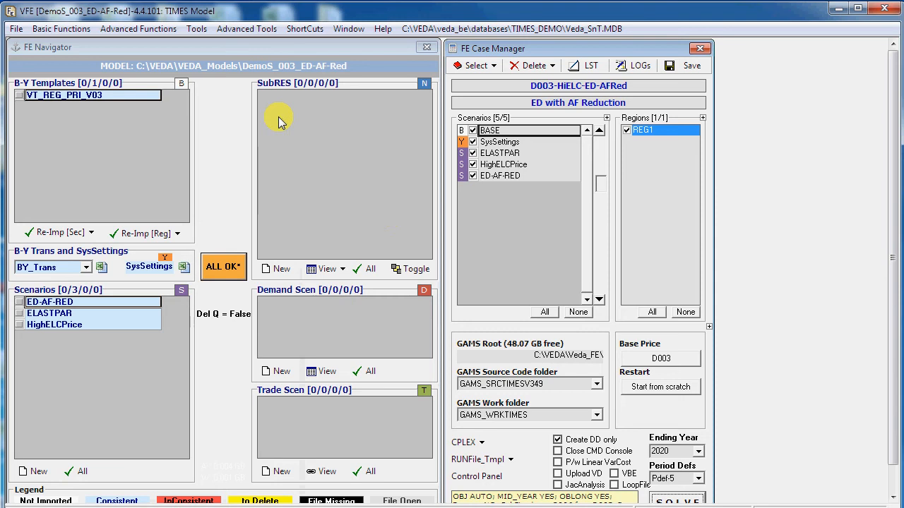
left_click(222, 146)
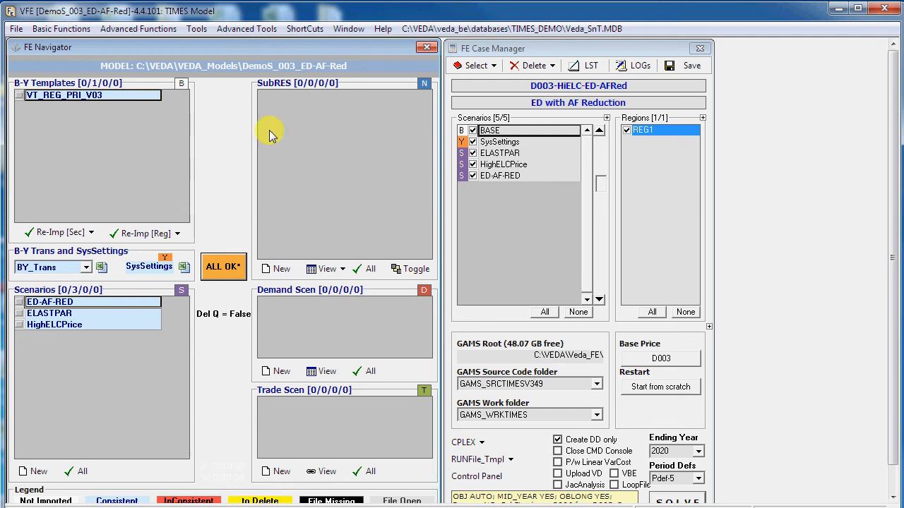
Step: Enable dummy variables for UCs in the import settings and re-import the ED-AF-RED scenario data
left_click(197, 29)
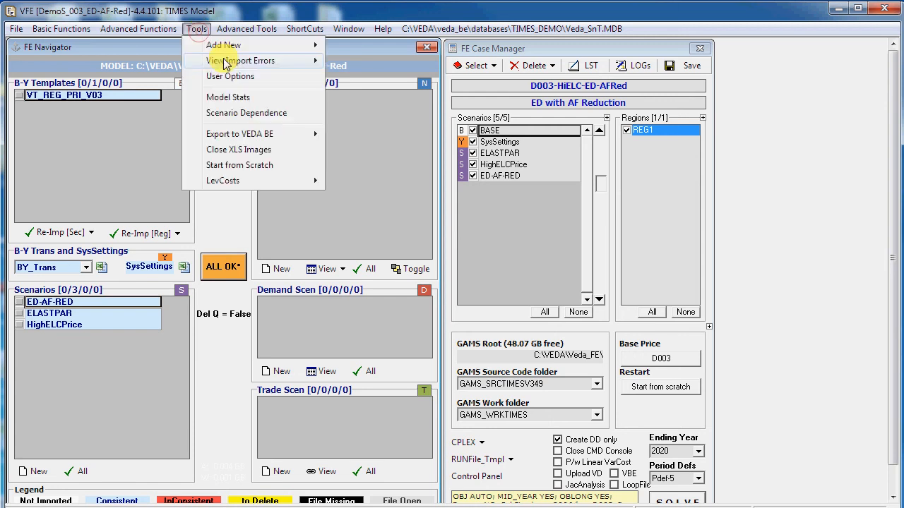
left_click(230, 78)
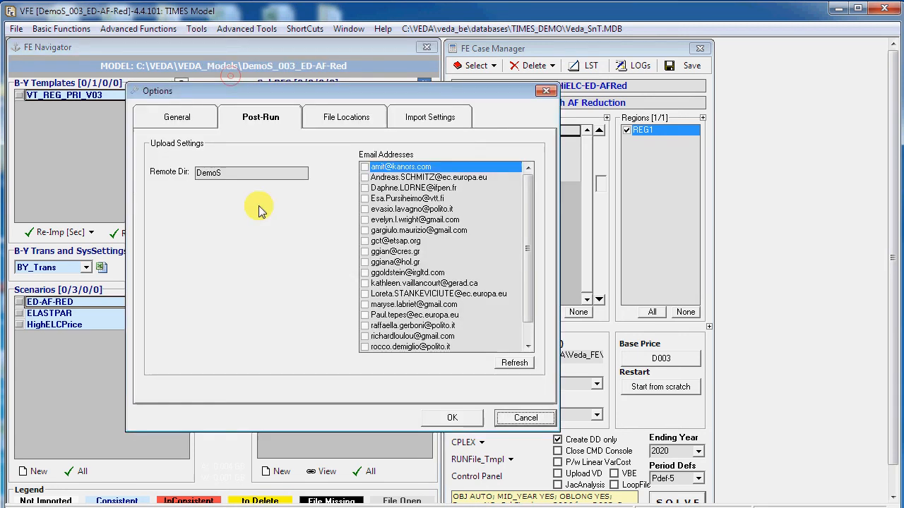
left_click(424, 116)
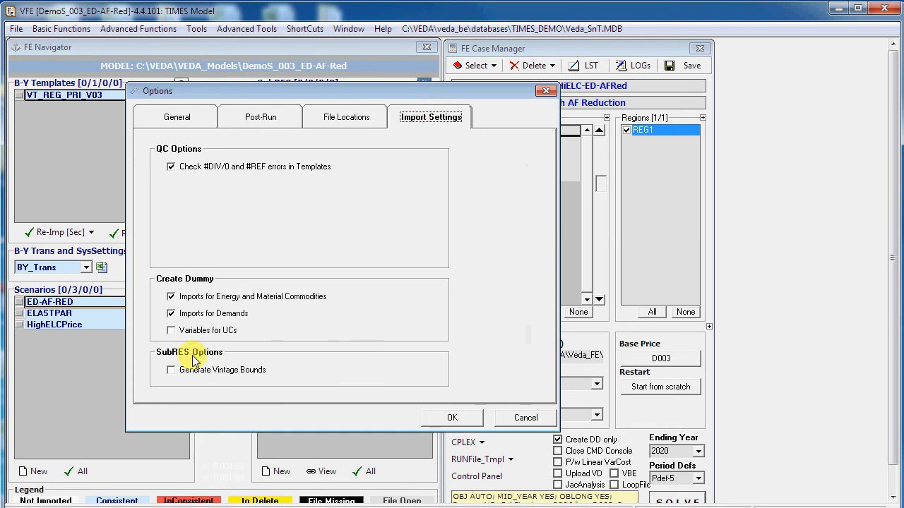
left_click(172, 332)
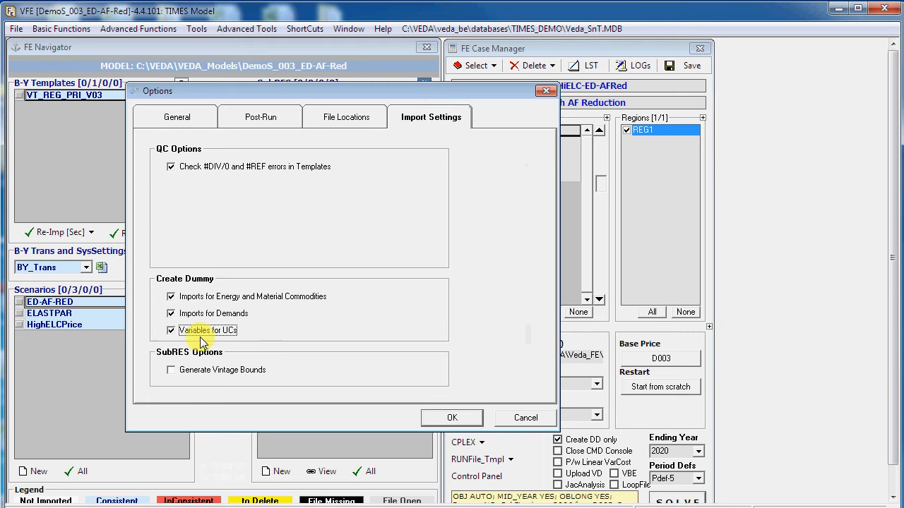
left_click(432, 419)
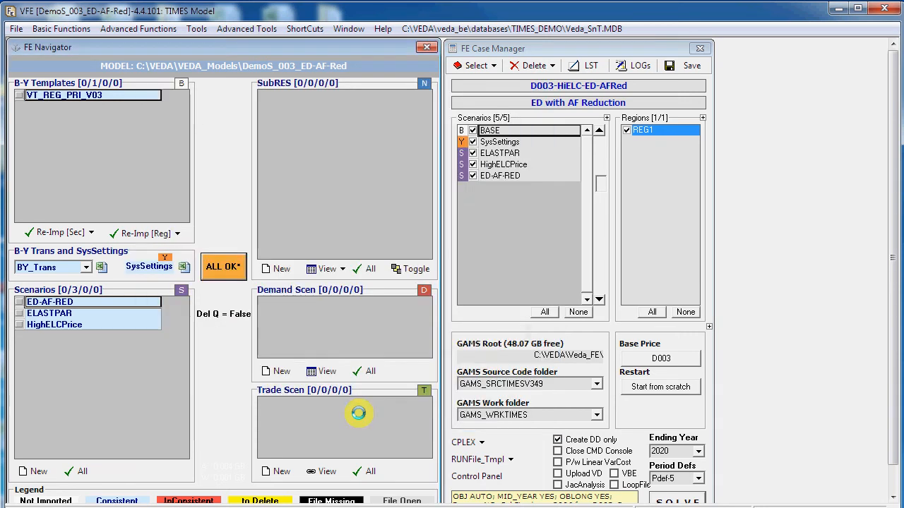
left_click(19, 302)
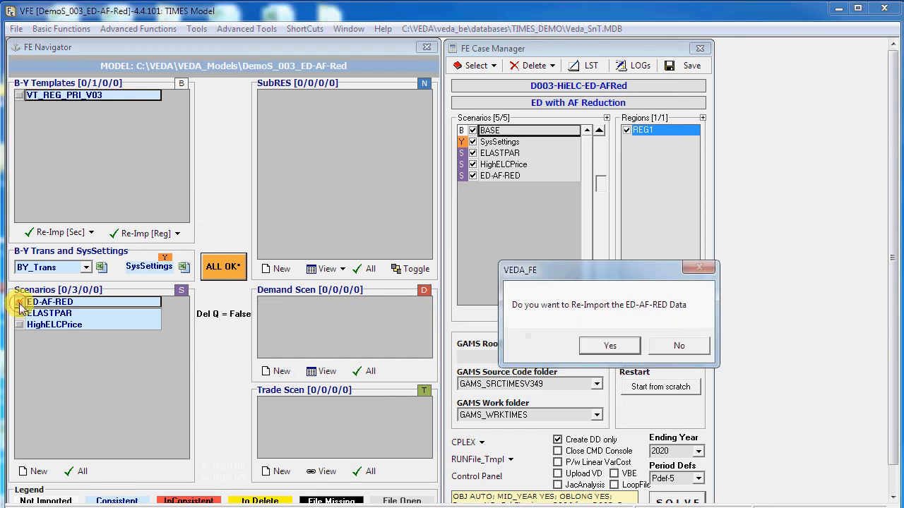
left_click(593, 352)
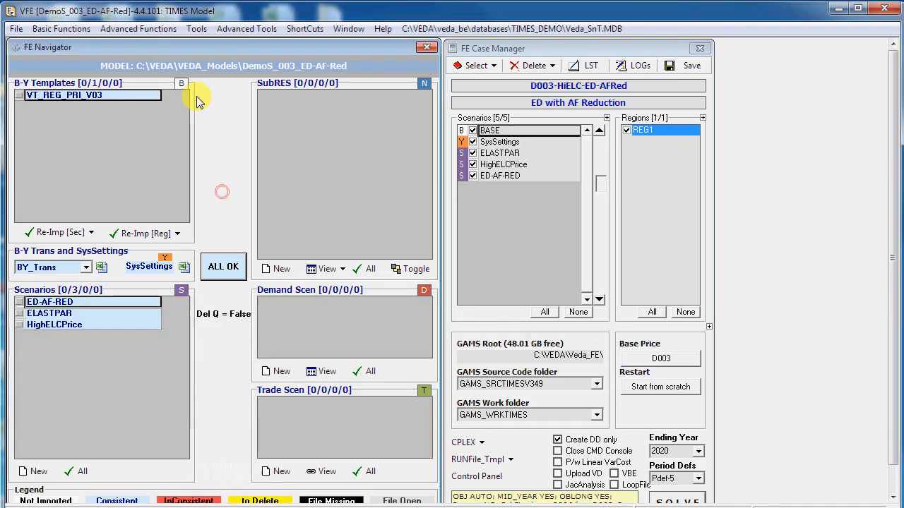
Step: Browse the ED-AF-RED scenario data in TIMES View and make UC_N the first row field of the table
left_click(61, 28)
mouse_move(82, 58)
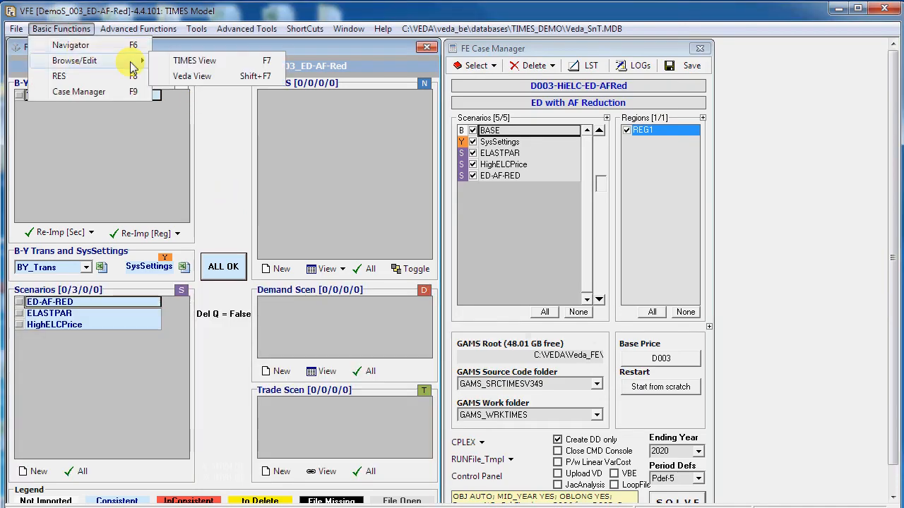
left_click(193, 64)
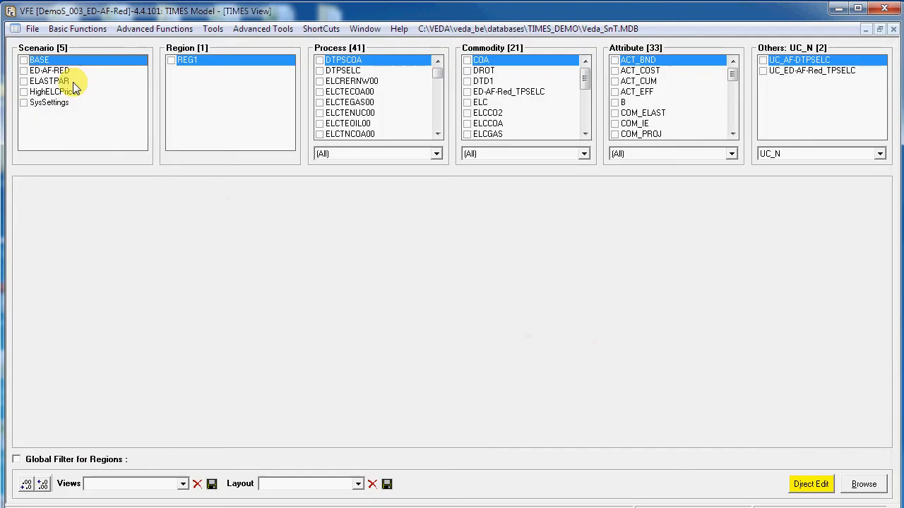
left_click(24, 71)
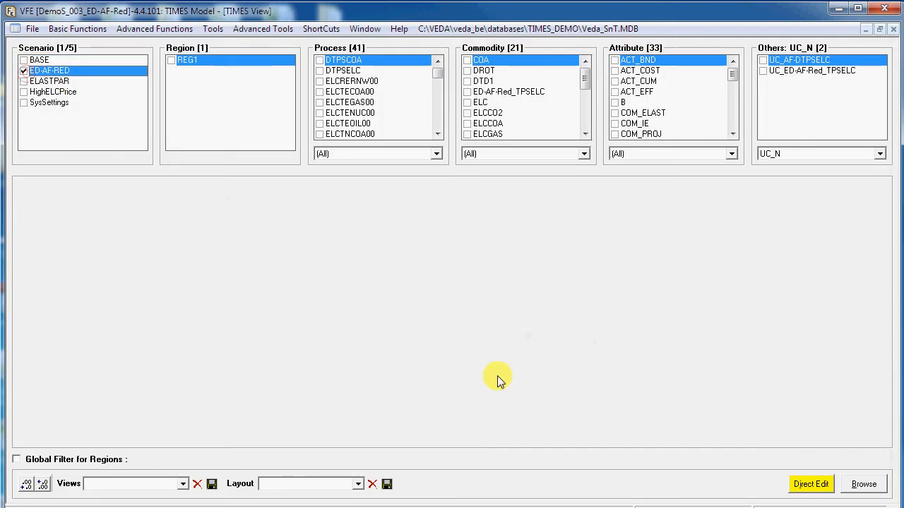
left_click(867, 486)
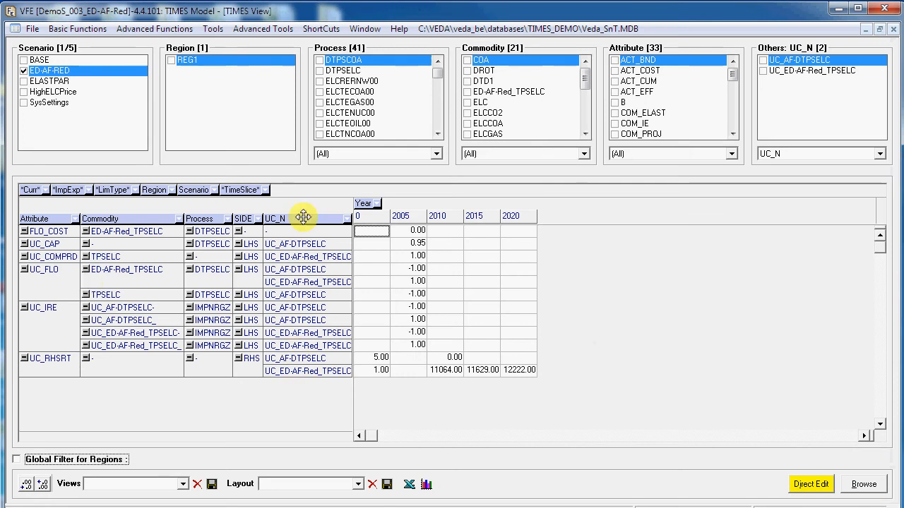
left_click_drag(303, 216, 34, 219)
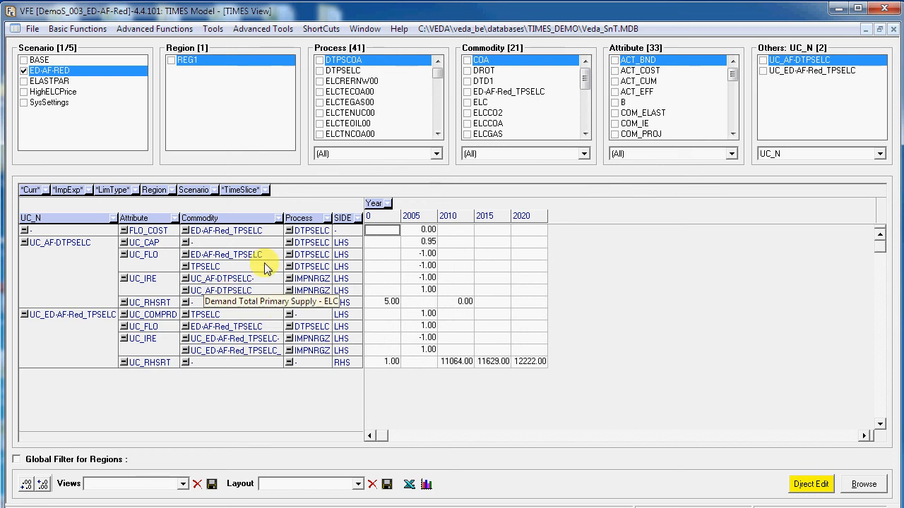
Step: Review the Model Stats for the model's commodities, data values, processes and user constraints, then close them
left_click(214, 30)
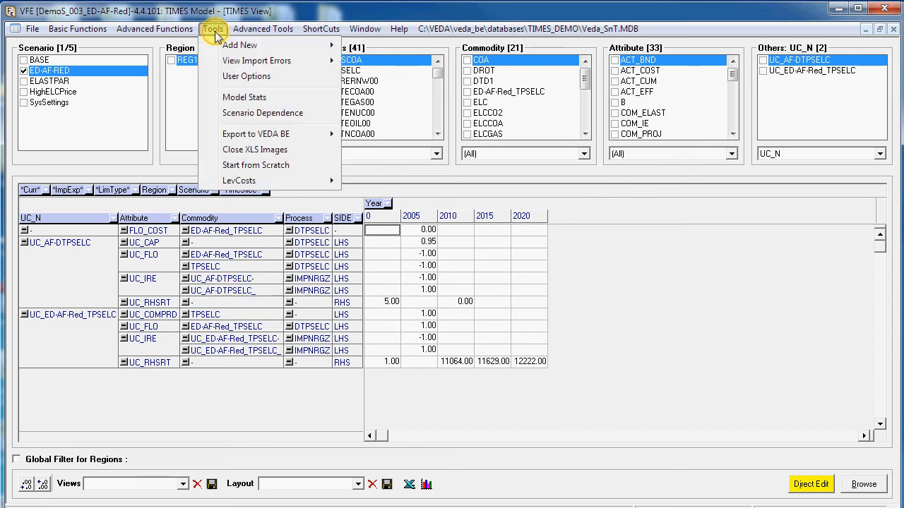
left_click(242, 97)
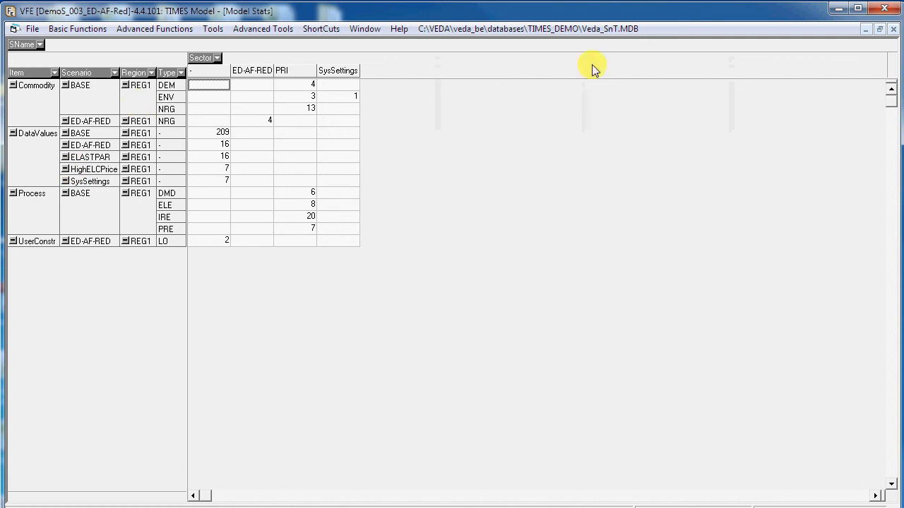
left_click(891, 30)
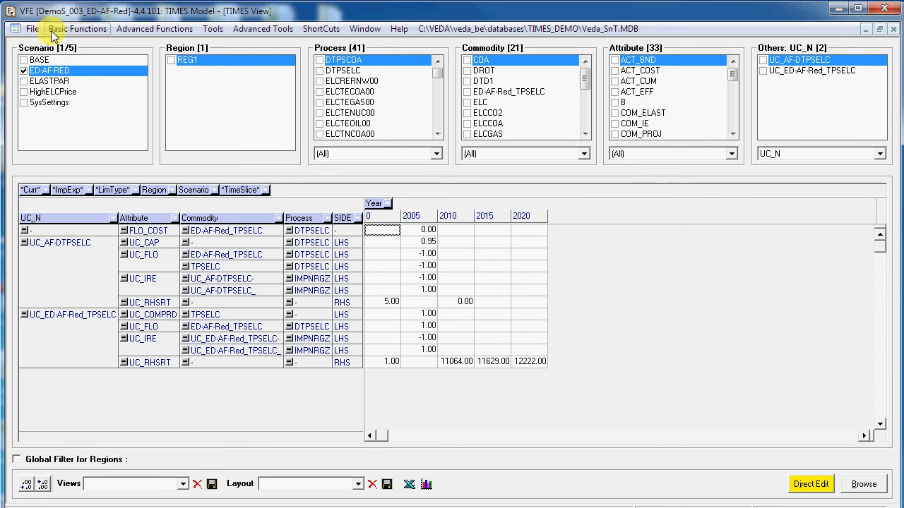
Step: Leave the TIMES View and switch the active model to C:\VEDA\VEDA_Models\TIMES-EU_KanORS
left_click(626, 292)
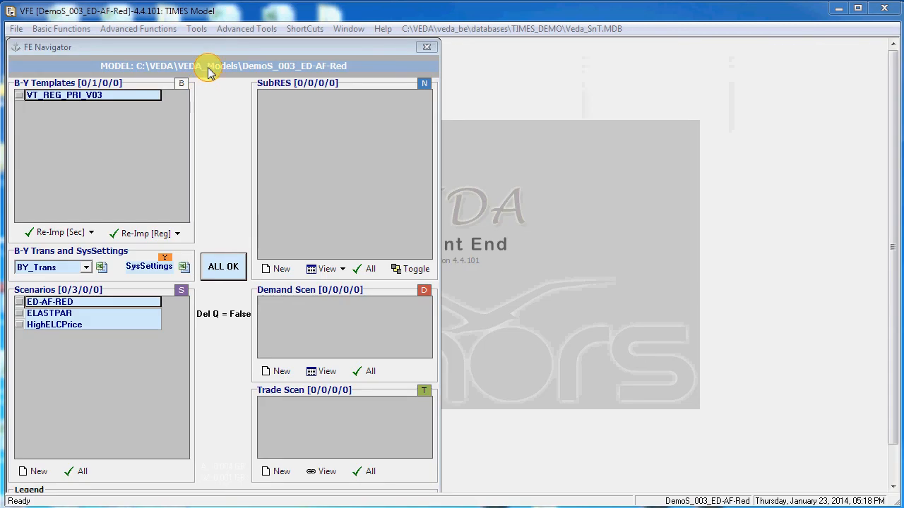
left_click(209, 70)
left_click(177, 85)
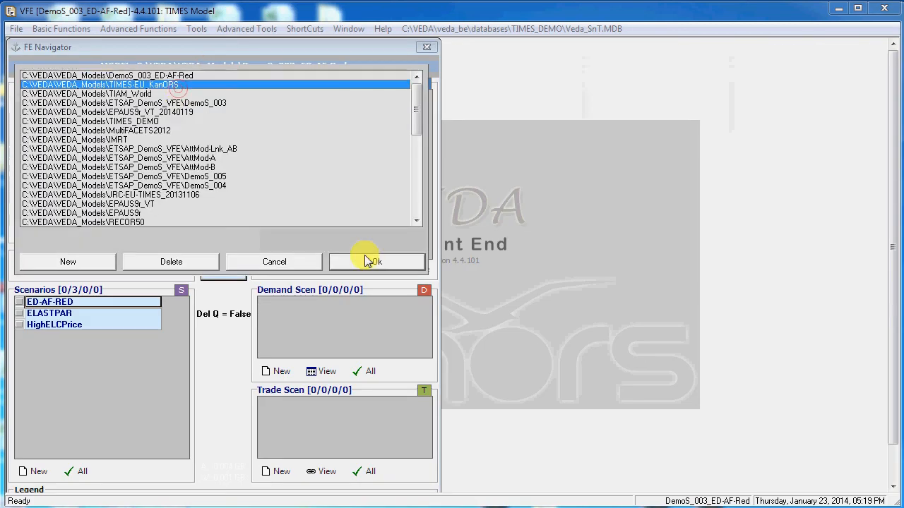
left_click(367, 262)
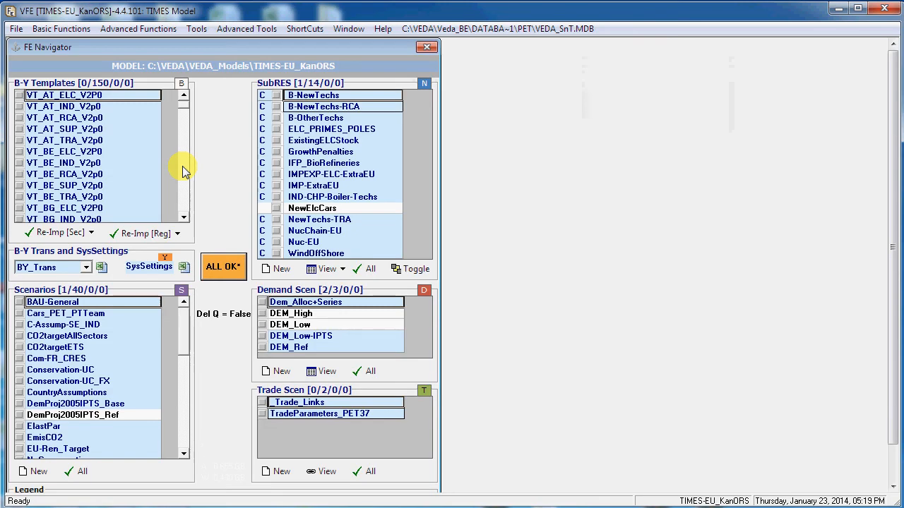
Step: Display the Model Stats for the TIMES-EU_KanORS model and move Region out of the rows to sum over all regions
left_click(196, 32)
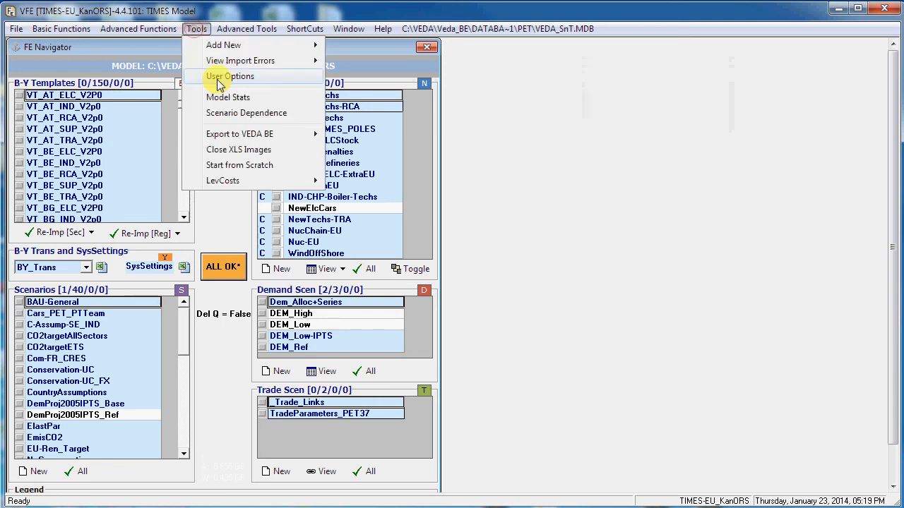
left_click(220, 98)
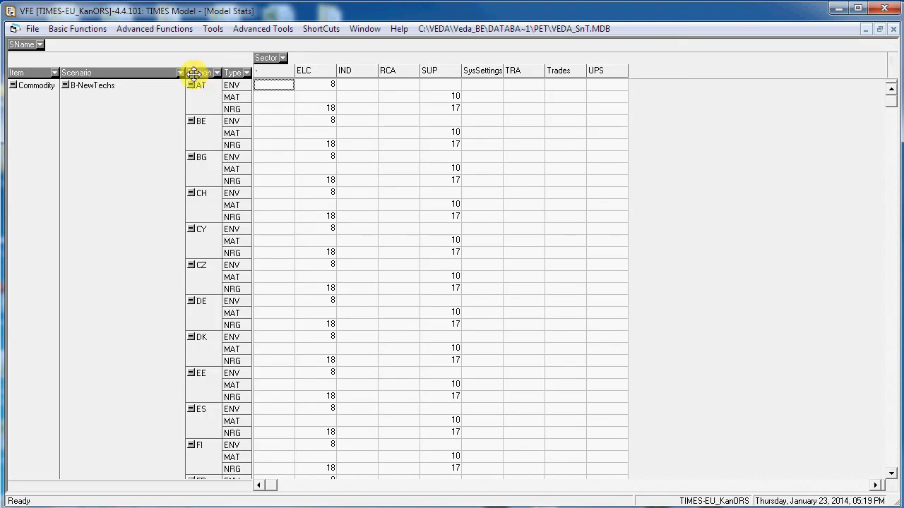
left_click_drag(192, 74, 162, 46)
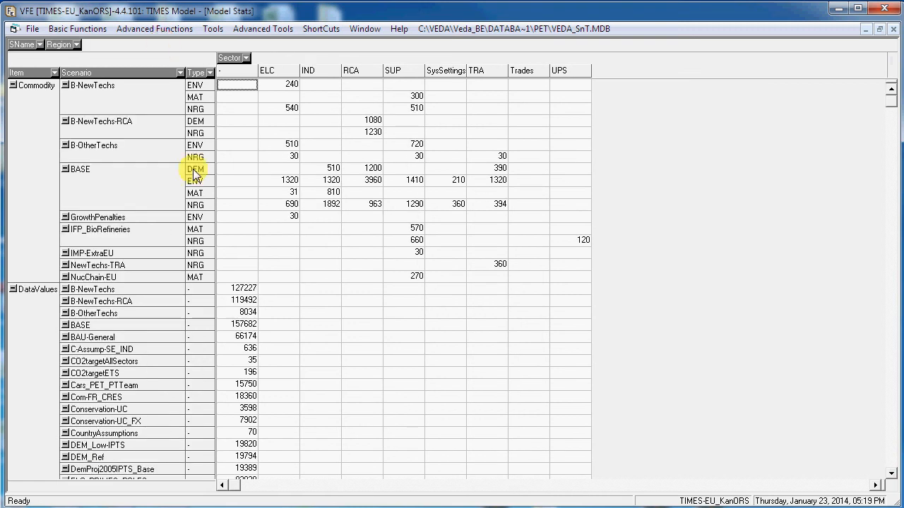
Step: Filter the Item field to exclude Commodity, keeping DataValues, Process and UserConstr
left_click(54, 73)
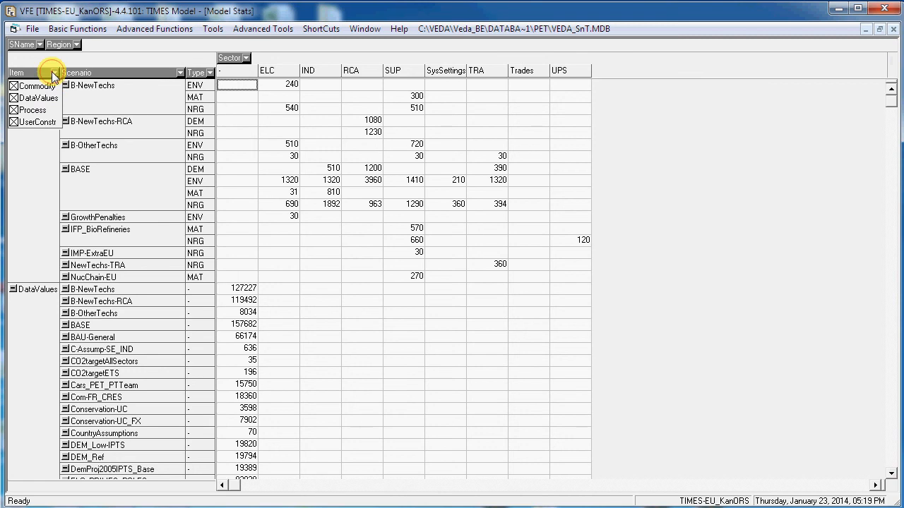
left_click(13, 85)
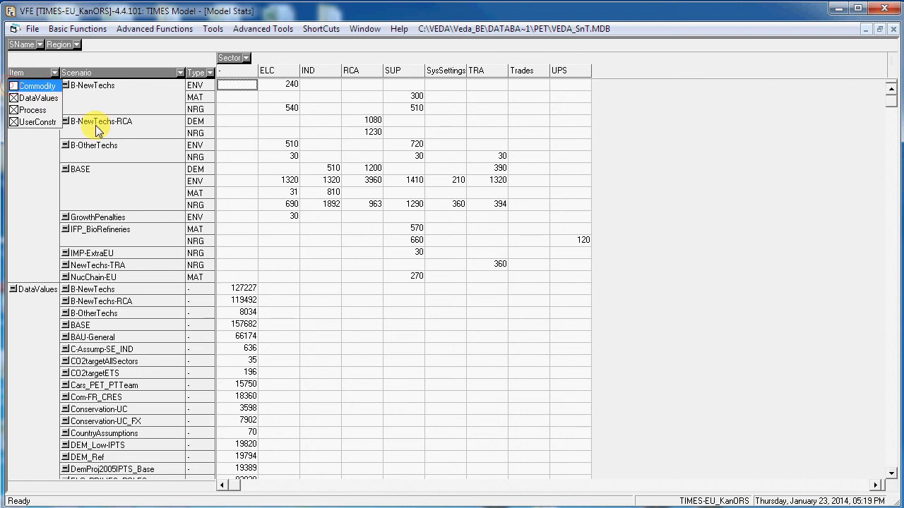
left_click(288, 148)
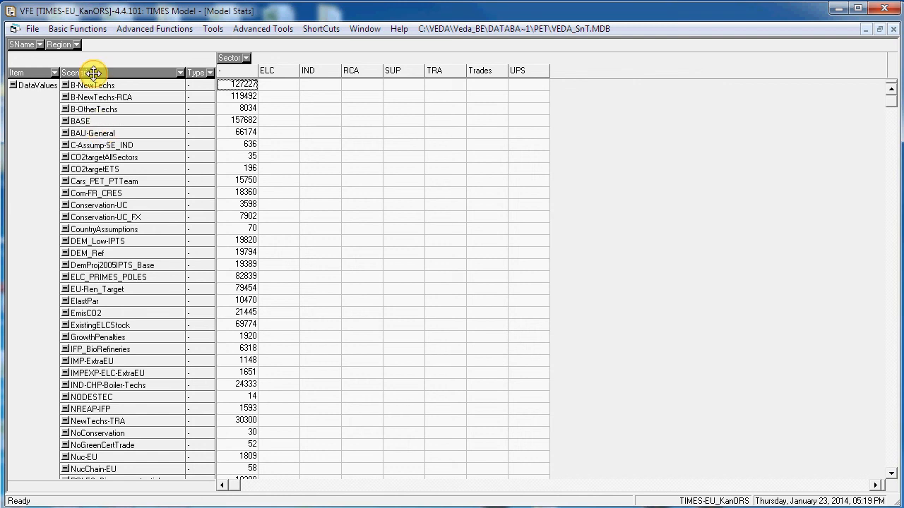
Step: Move Scenario out of the rows and put Region in after Type to view the statistics by region
left_click_drag(94, 72, 55, 44)
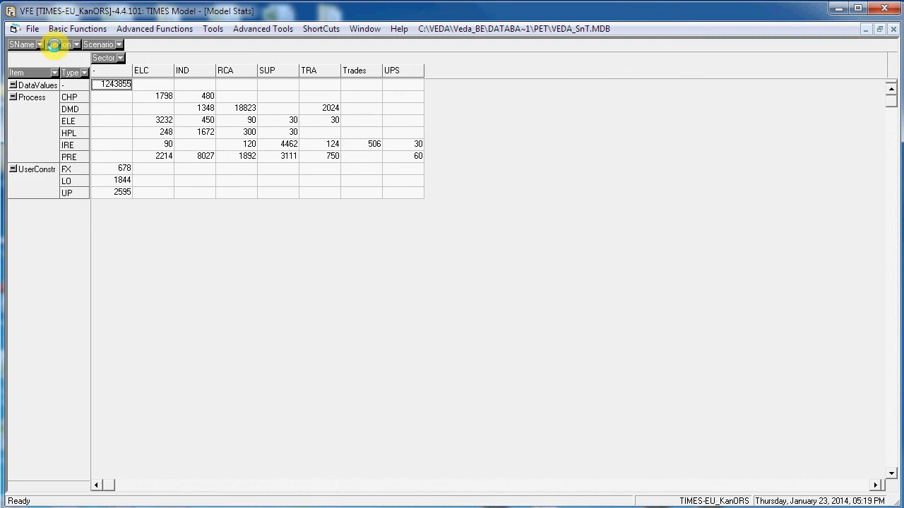
left_click_drag(73, 73, 82, 70)
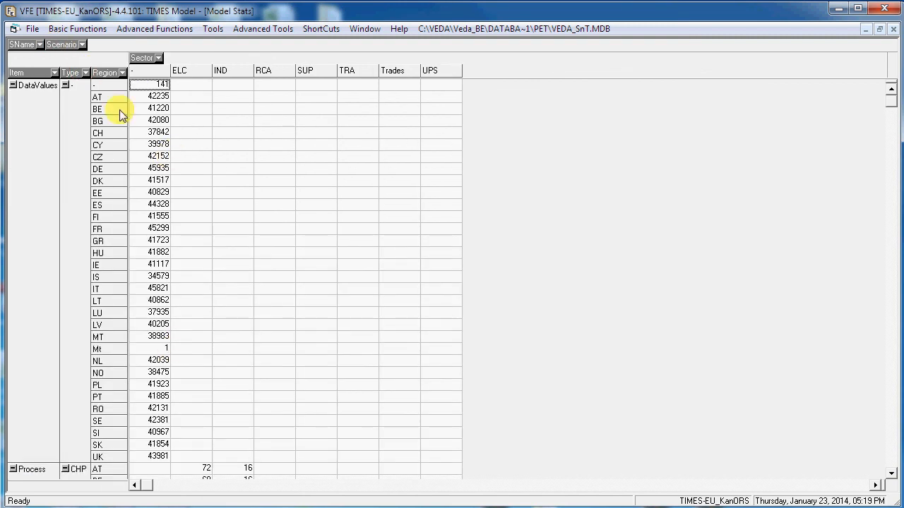
Step: Replace Region with Scenario in the rows and drill into the data values of the C-Assump-SE_IND scenario
mouse_move(105, 74)
left_mouse_down()
mouse_move(106, 49)
mouse_move(70, 61)
mouse_move(93, 65)
left_mouse_up()
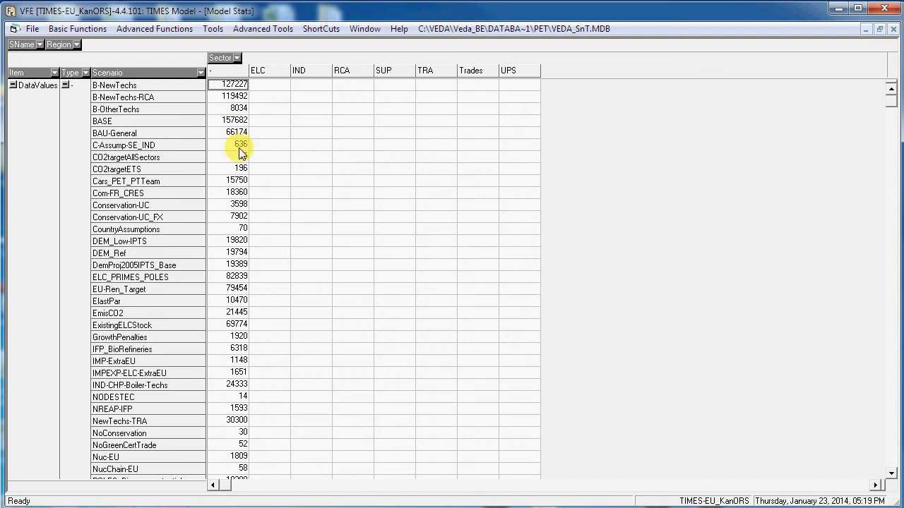
left_click(240, 145)
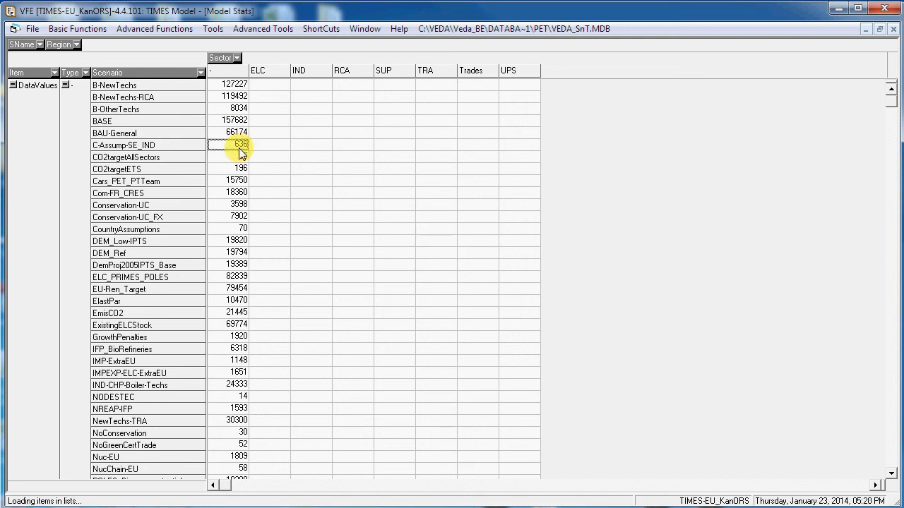